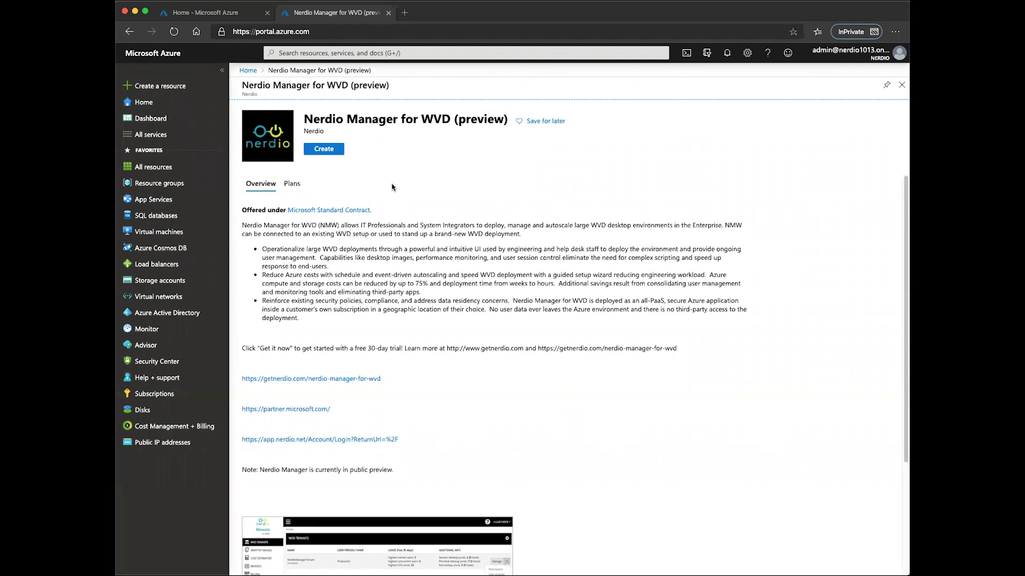
Create the Nerdio Manager offer in new resource group NMW-DemoOfTheDay, location (US) South Central US.
left_click(322, 151)
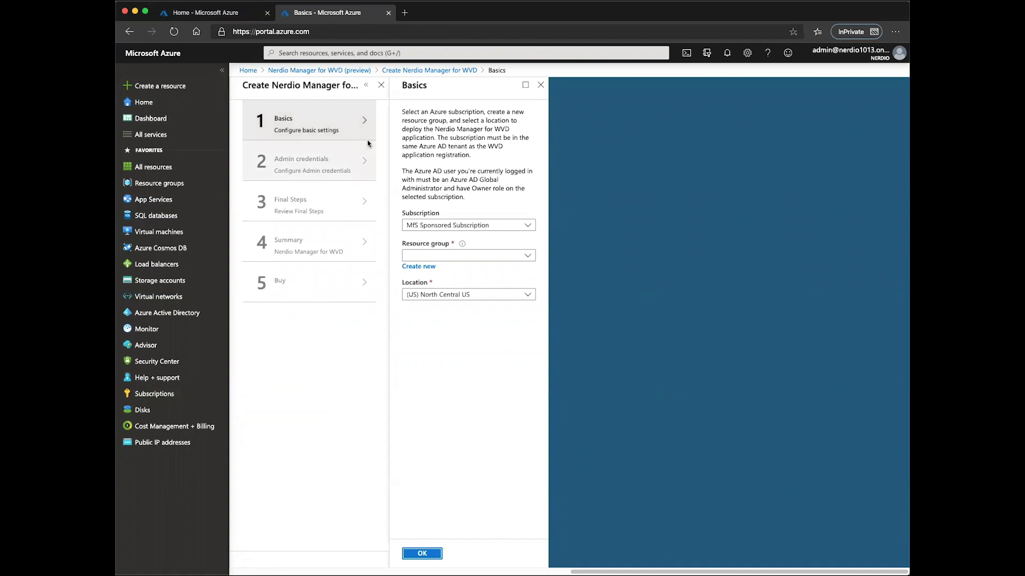
left_click(420, 266)
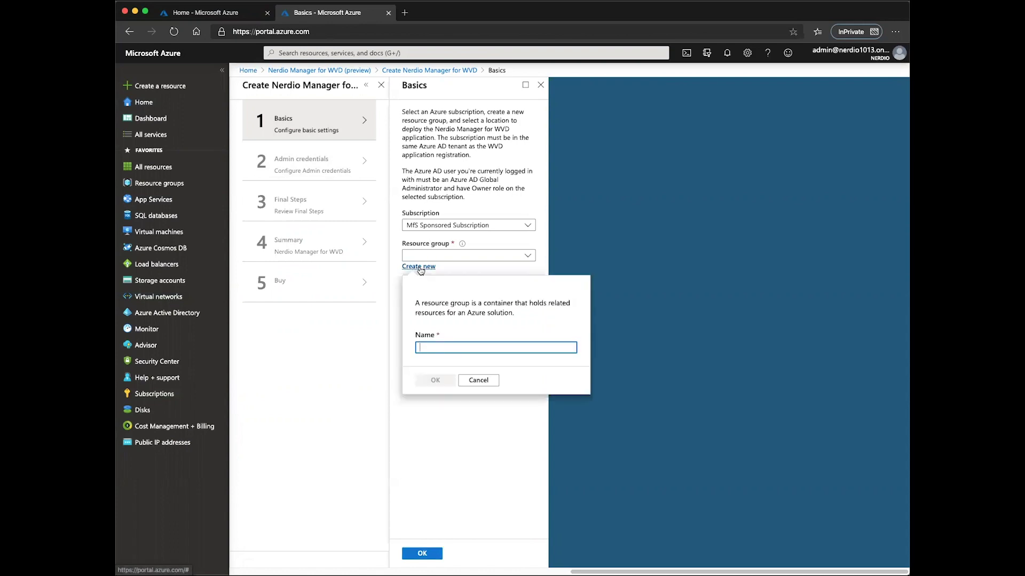
type("NMW-DemoOfTheDay")
key("Return")
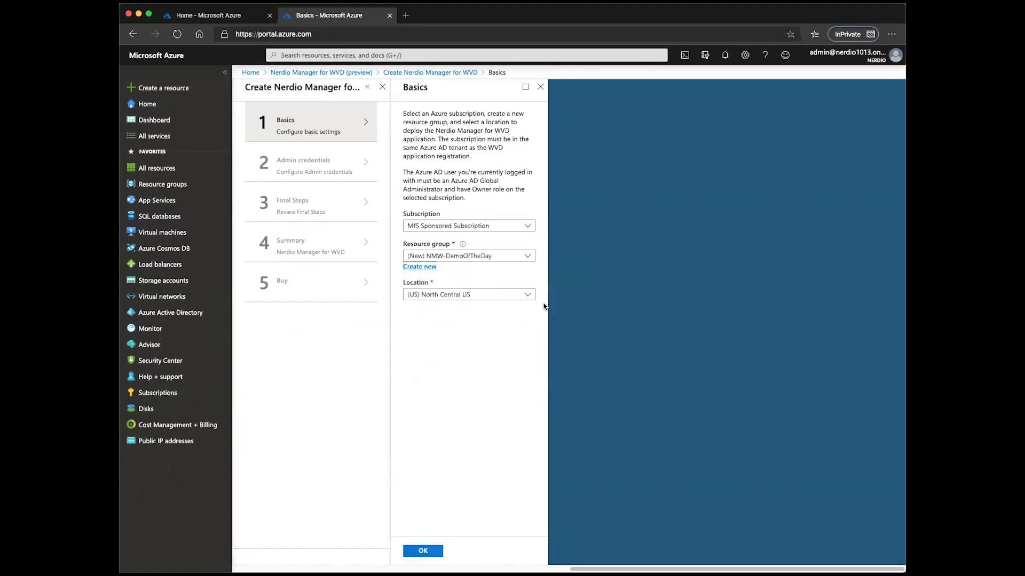
left_click(529, 294)
type("south")
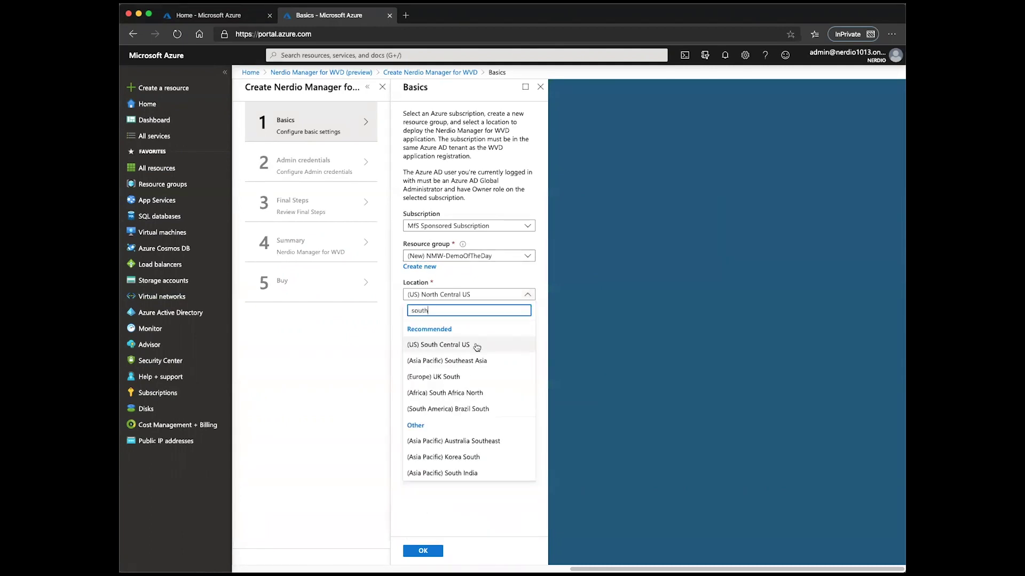
left_click(448, 344)
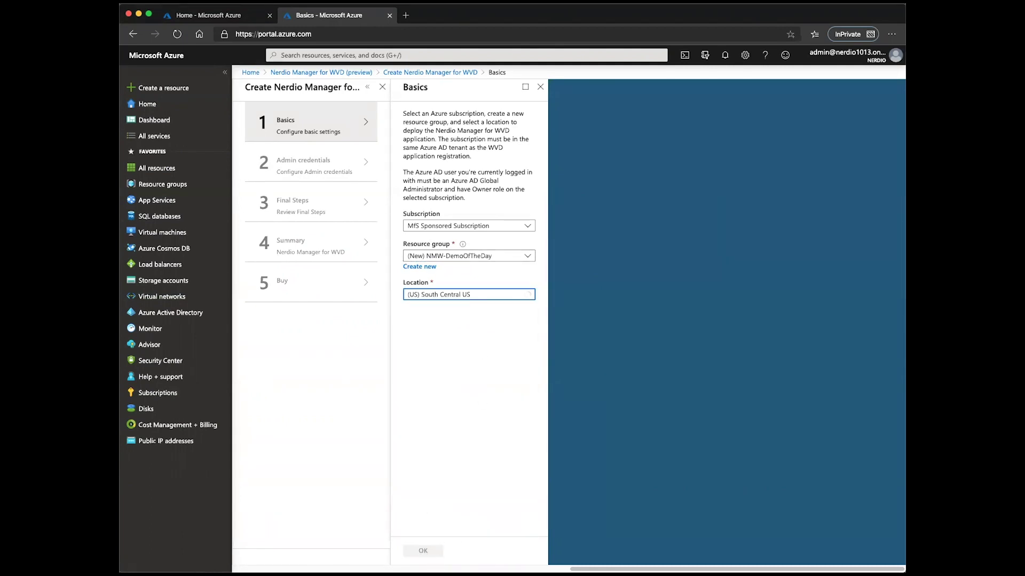
left_click(427, 552)
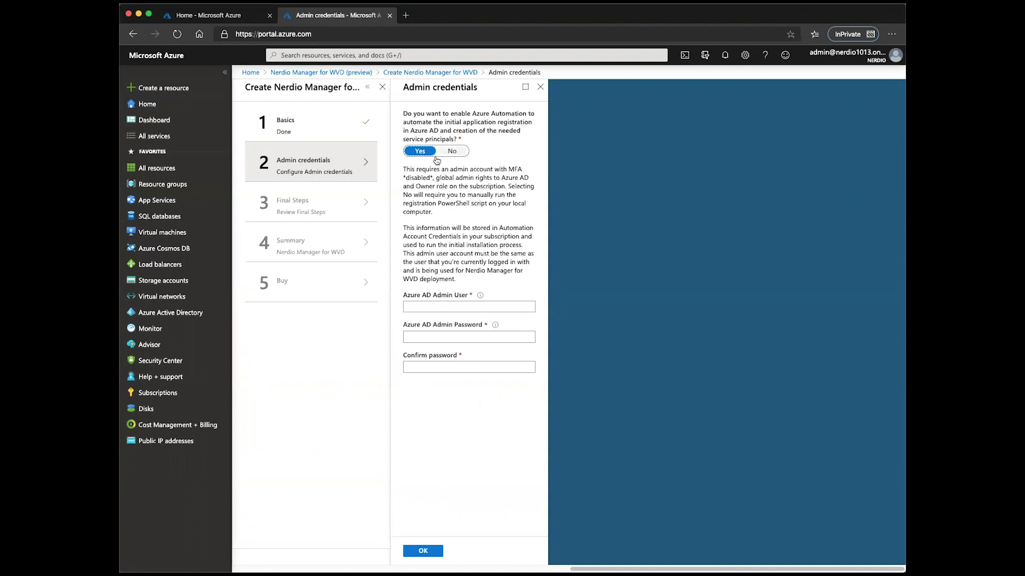
Enter the Azure AD admin user's account name on the Admin credentials step.
left_click(442, 308)
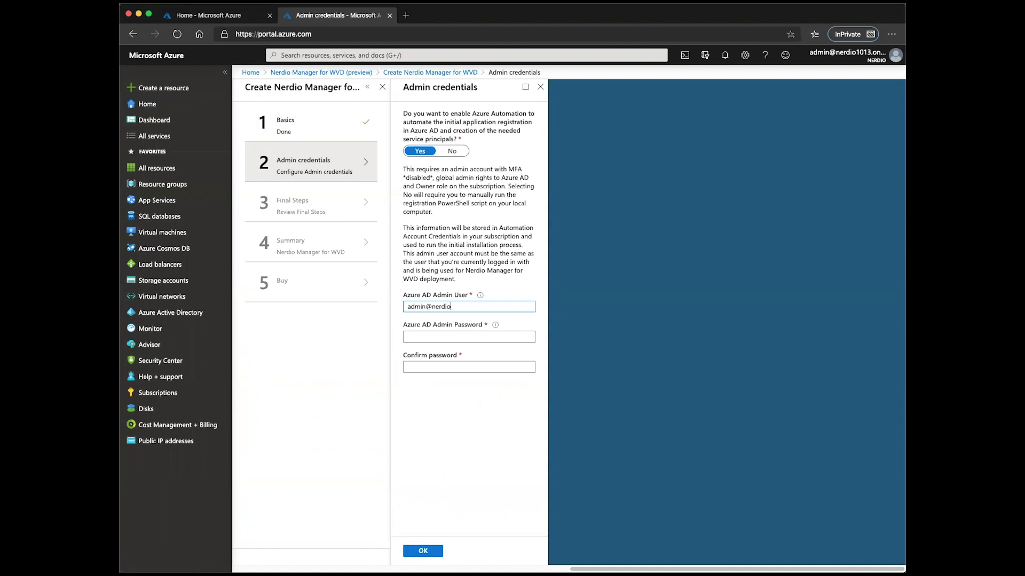
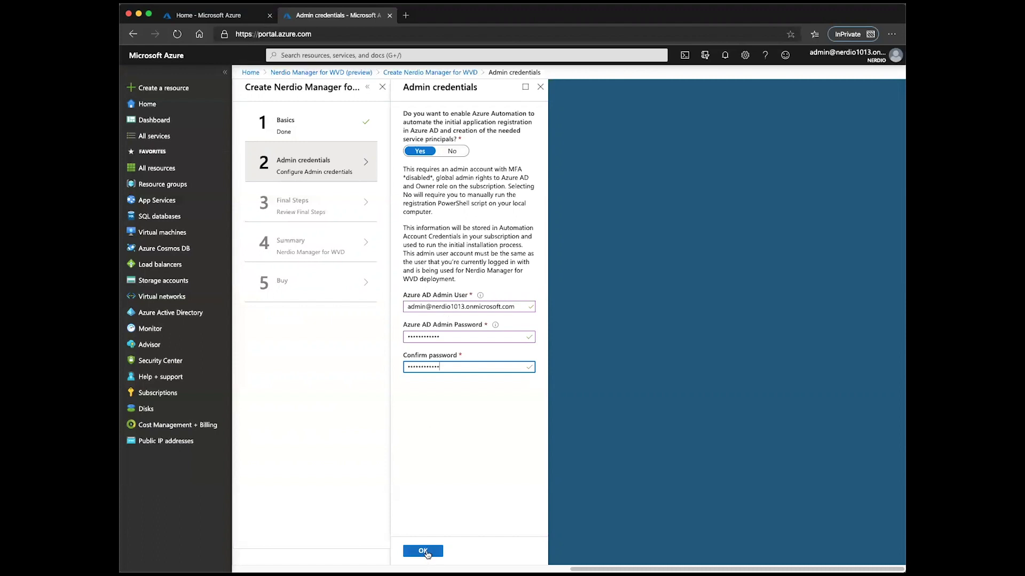
Confirm the admin credentials, acknowledge Final Steps with Yes, and accept the validated Summary.
left_click(423, 551)
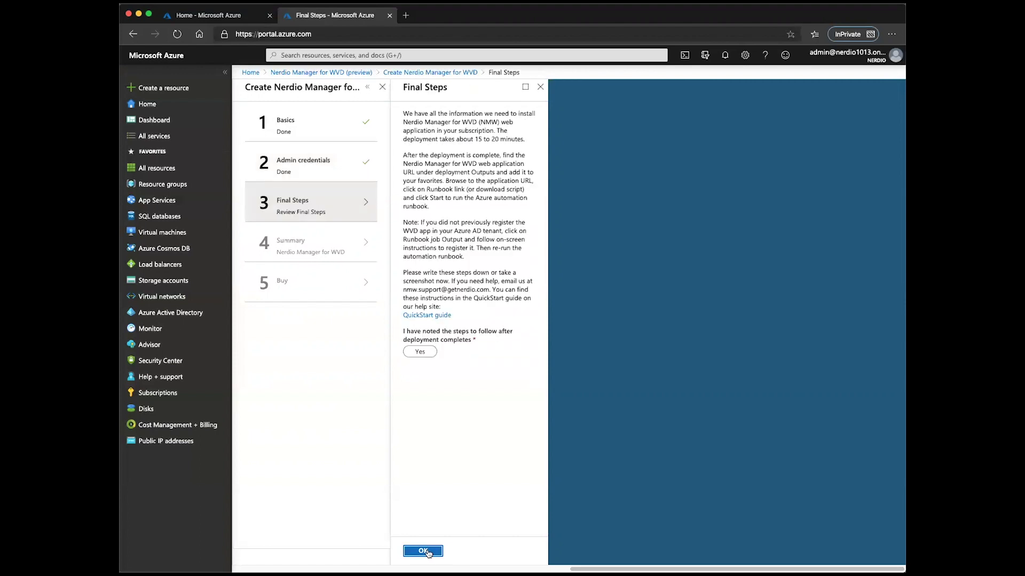
left_click(426, 353)
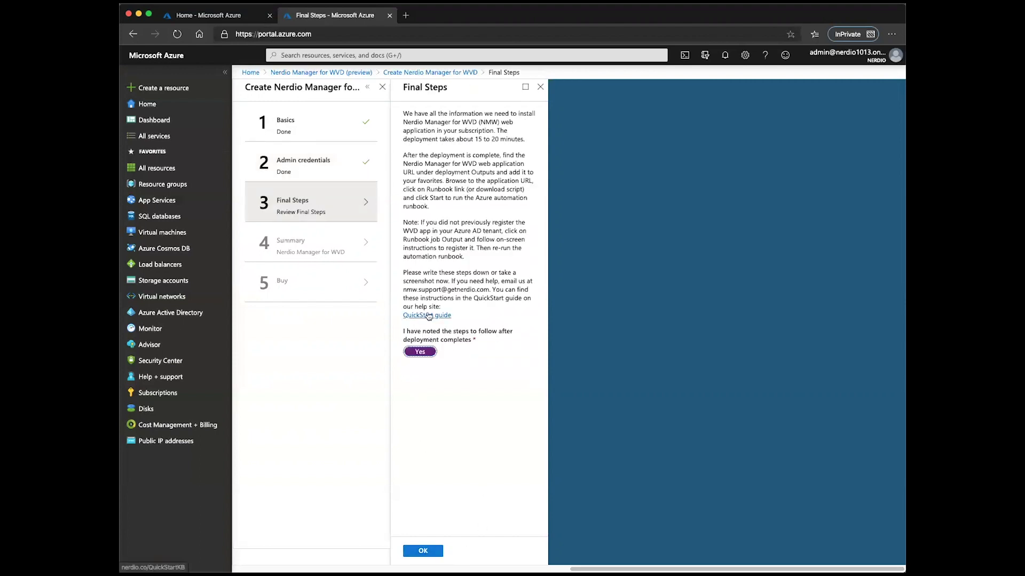
left_click(425, 553)
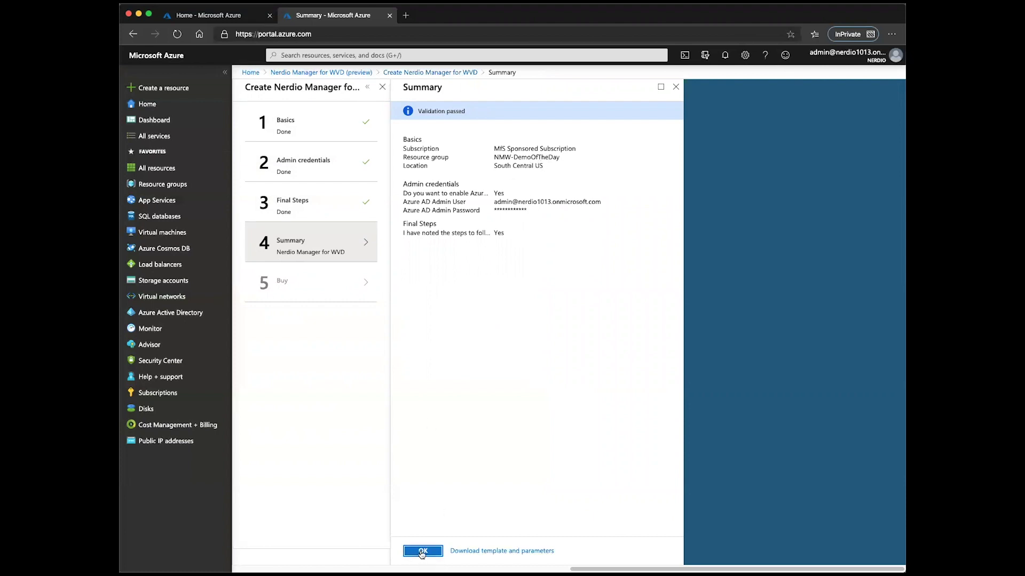
left_click(422, 553)
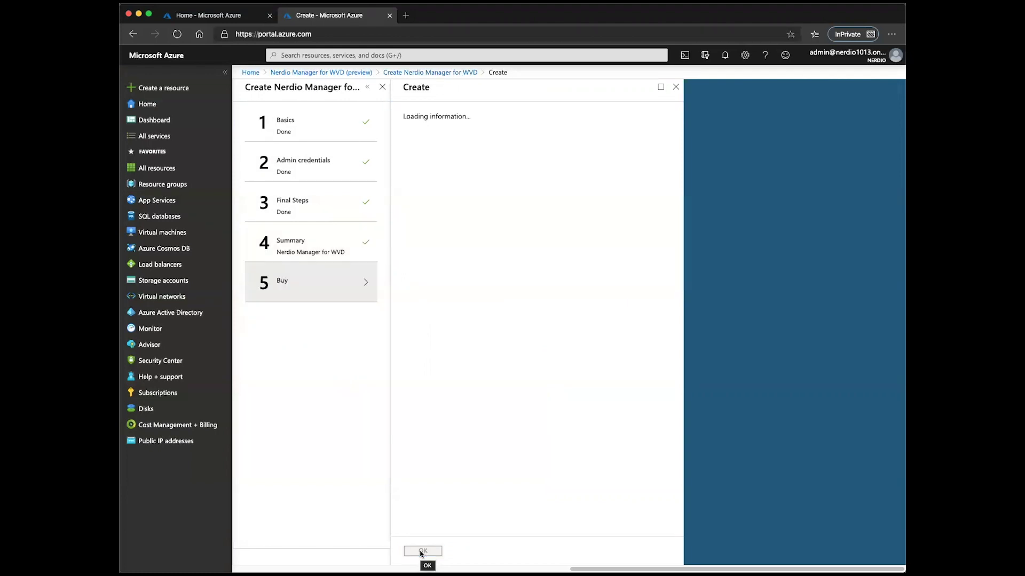
Start the deployment, copy its appUrl output, and paste it into a new browser tab.
left_click(423, 550)
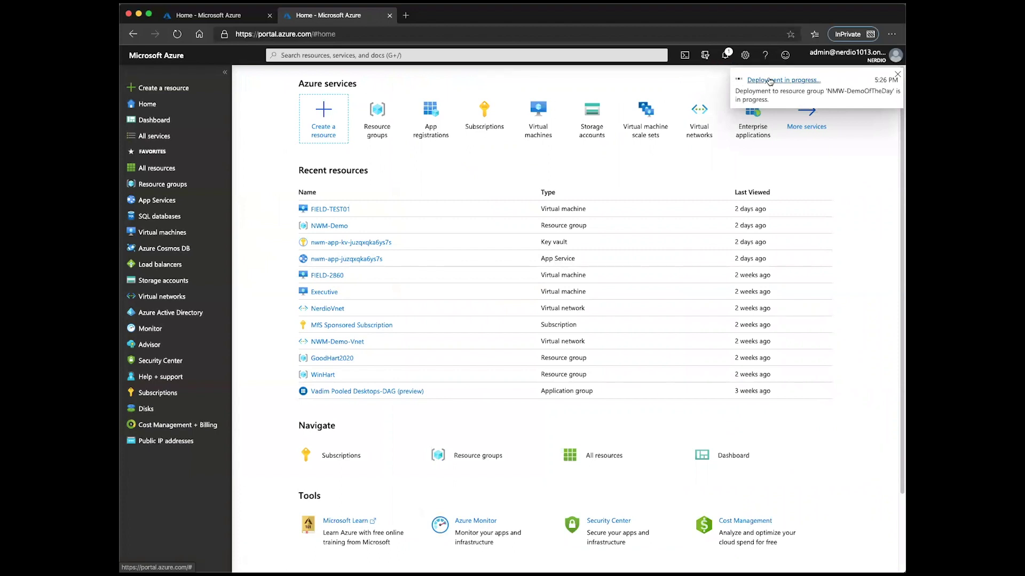
left_click(773, 81)
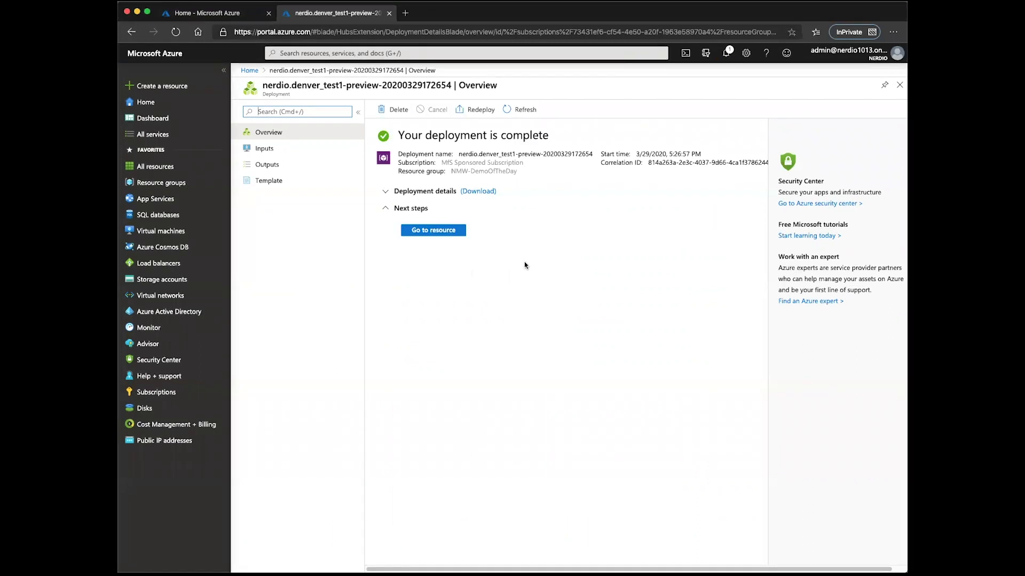
left_click(281, 165)
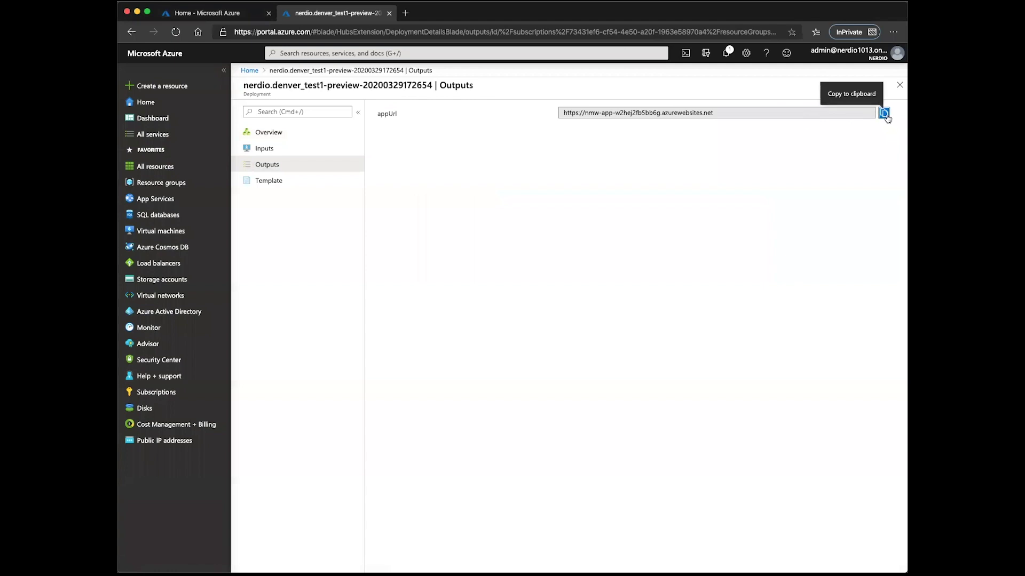
left_click(884, 112)
left_click(407, 14)
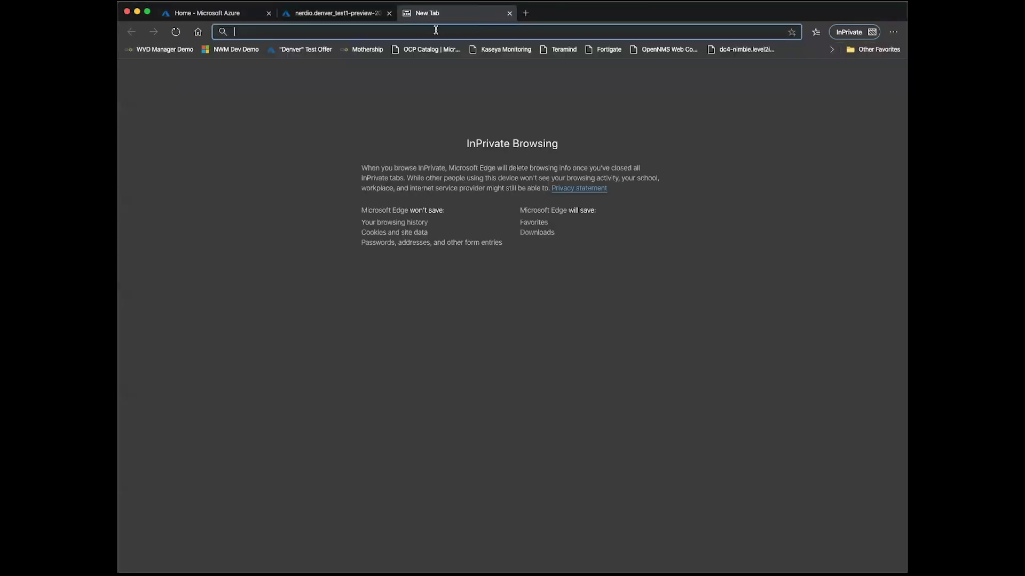
key("super+v")
Load the Nerdio app, run the nmwInstall runbook, and verify its job shows Completed.
key("Return")
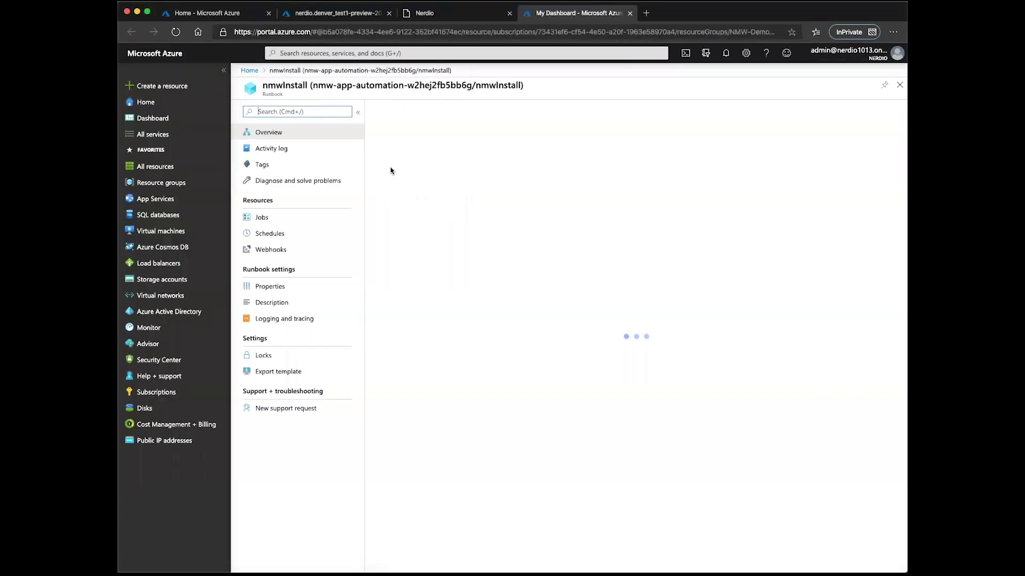
left_click(391, 111)
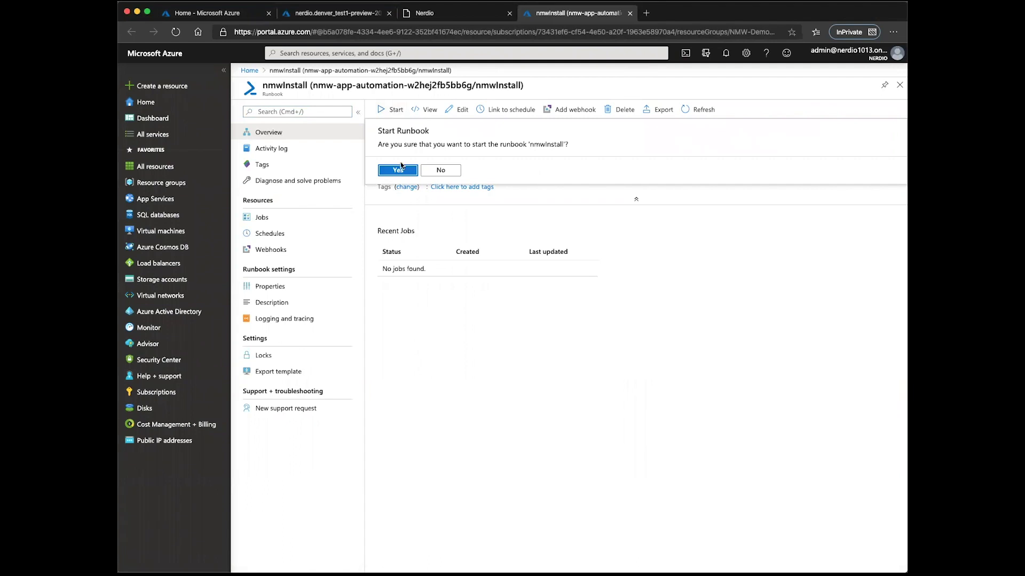
left_click(402, 169)
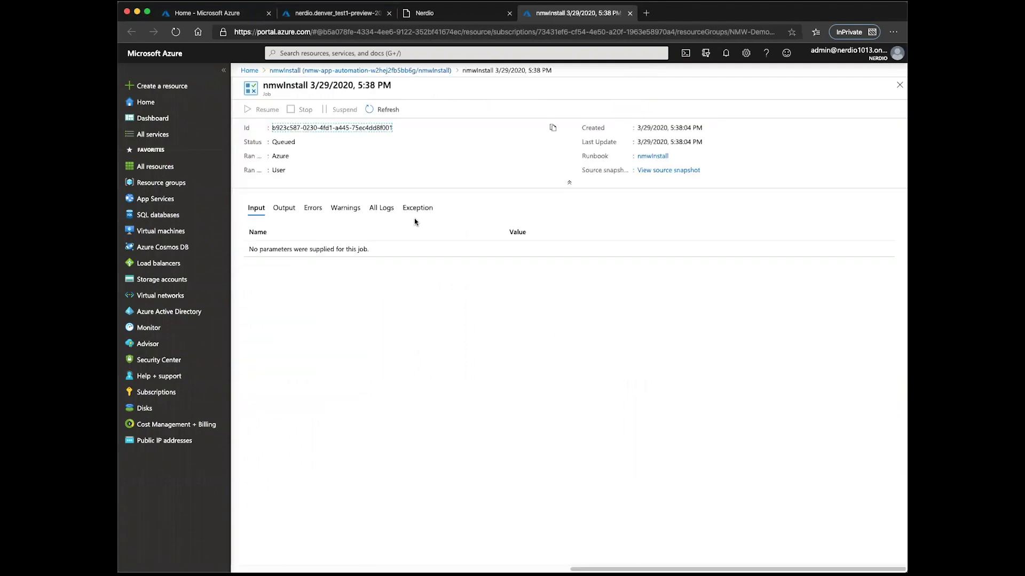
left_click(284, 210)
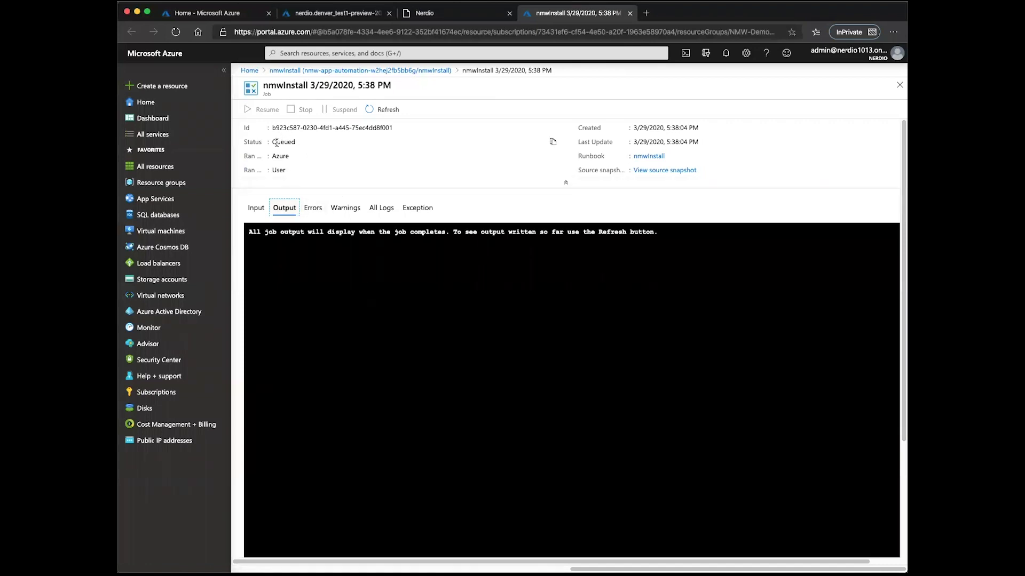
left_click(388, 110)
left_click(388, 109)
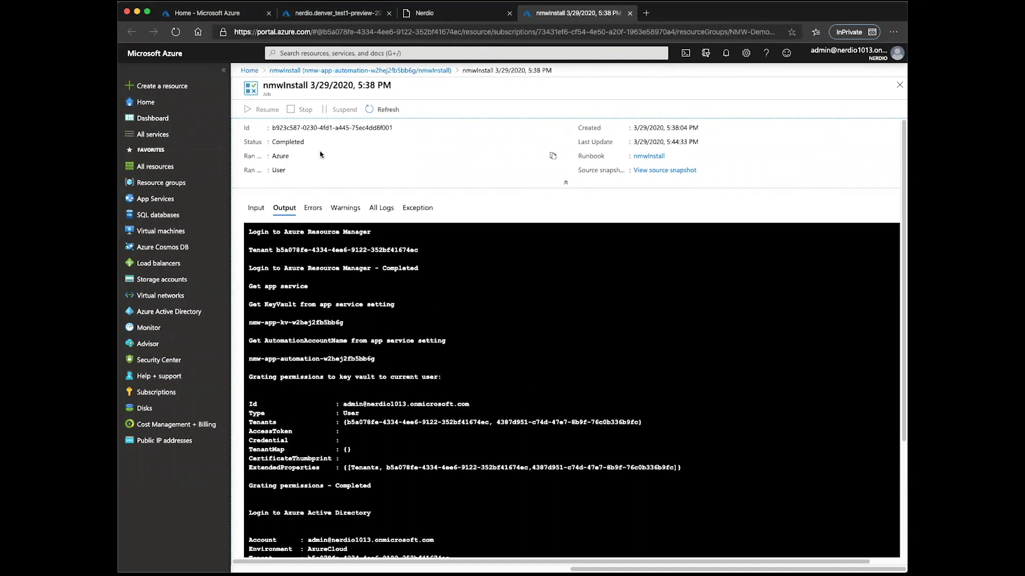
double_click(288, 141)
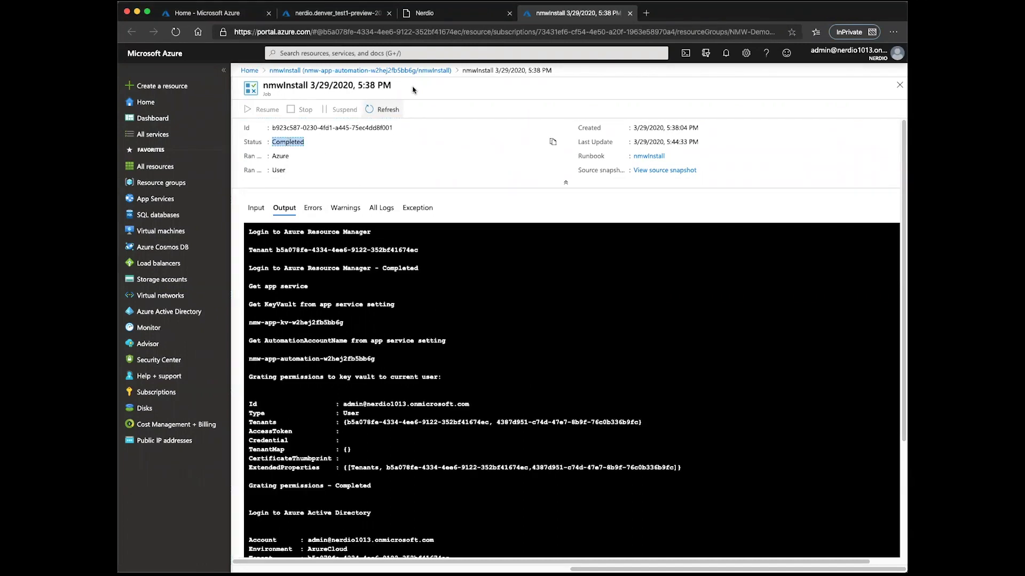
left_click(433, 14)
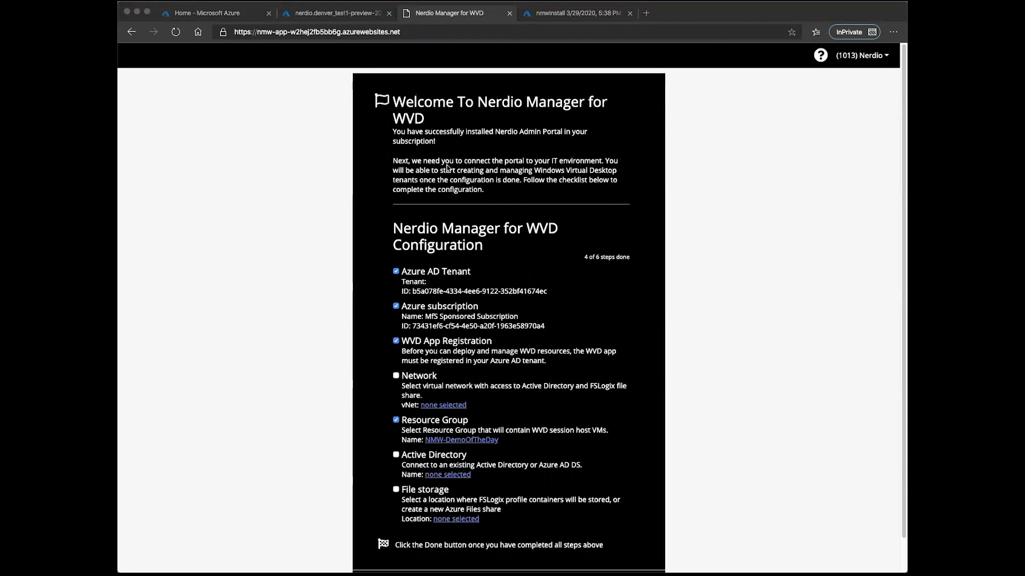
Open the Network setting and select resource group NWM-Demo.
scroll(483, 330, "down", 1)
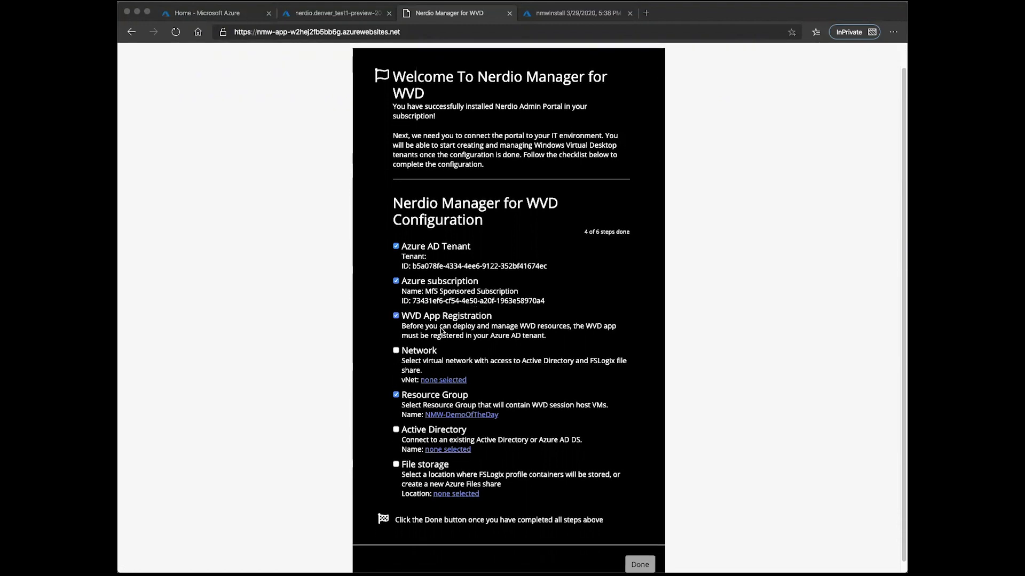
left_click(443, 382)
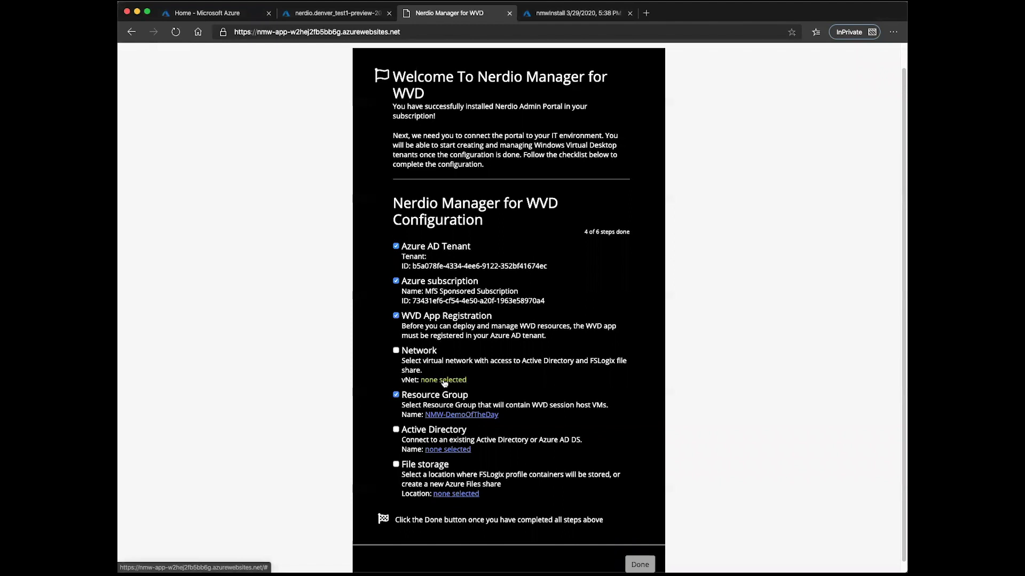
left_click(443, 381)
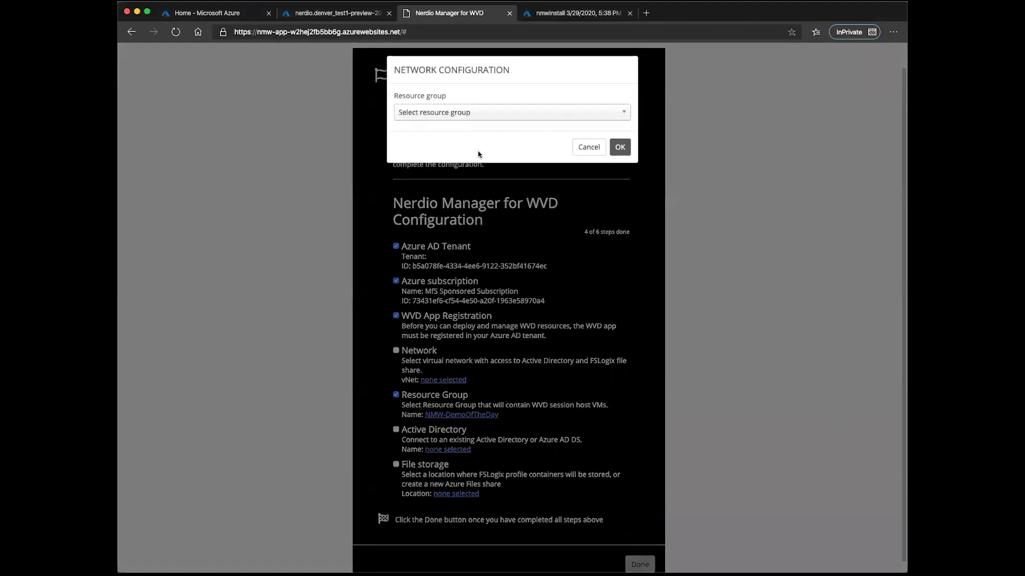
left_click(474, 111)
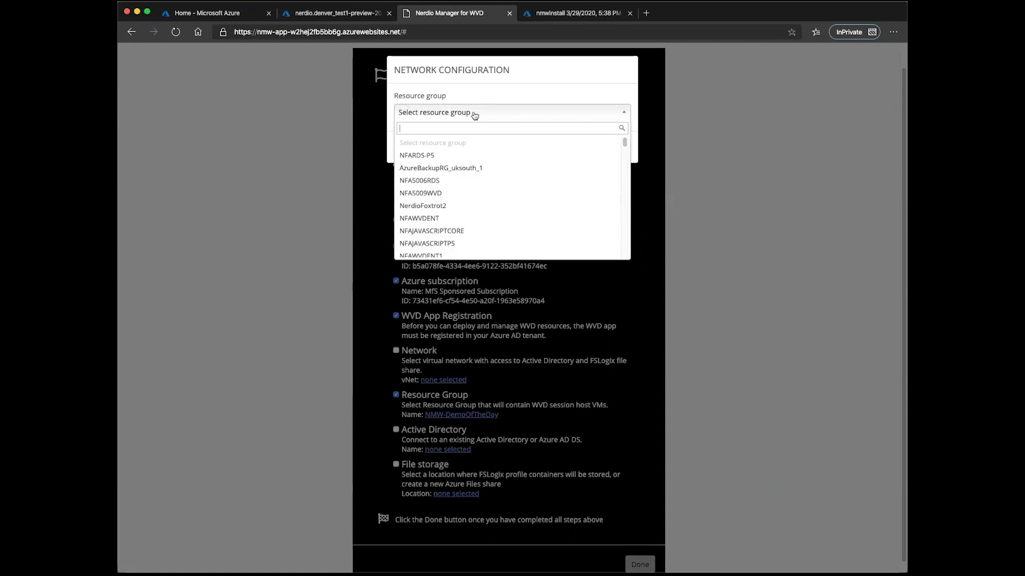
type("nmw")
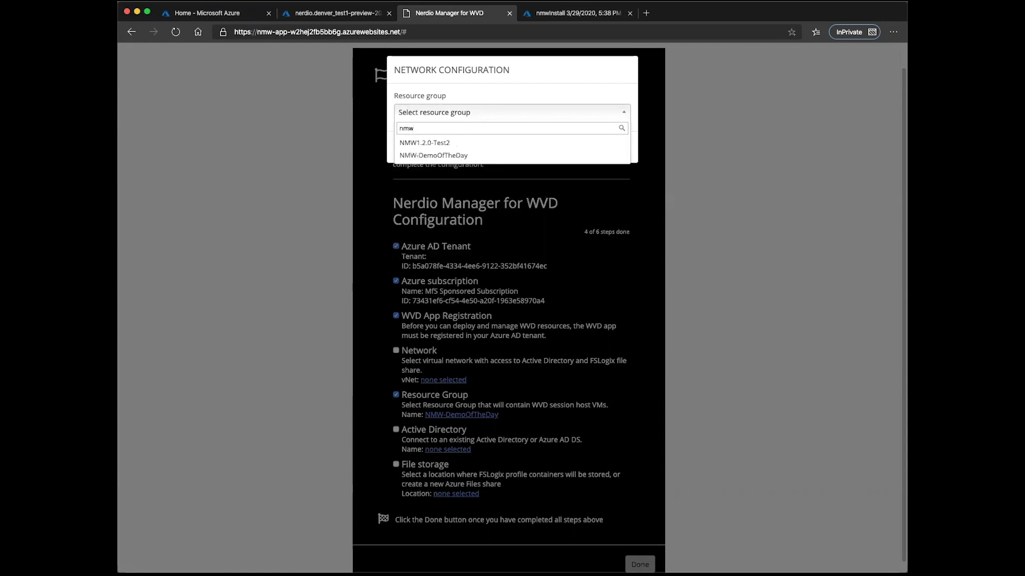
key("BackSpace")
key("BackSpace")
key("BackSpace")
type("nw")
left_click(560, 143)
Choose vNet NWM-Demo-Vnet with subnet NWM (10.1.254.0/24) and confirm.
left_click(494, 146)
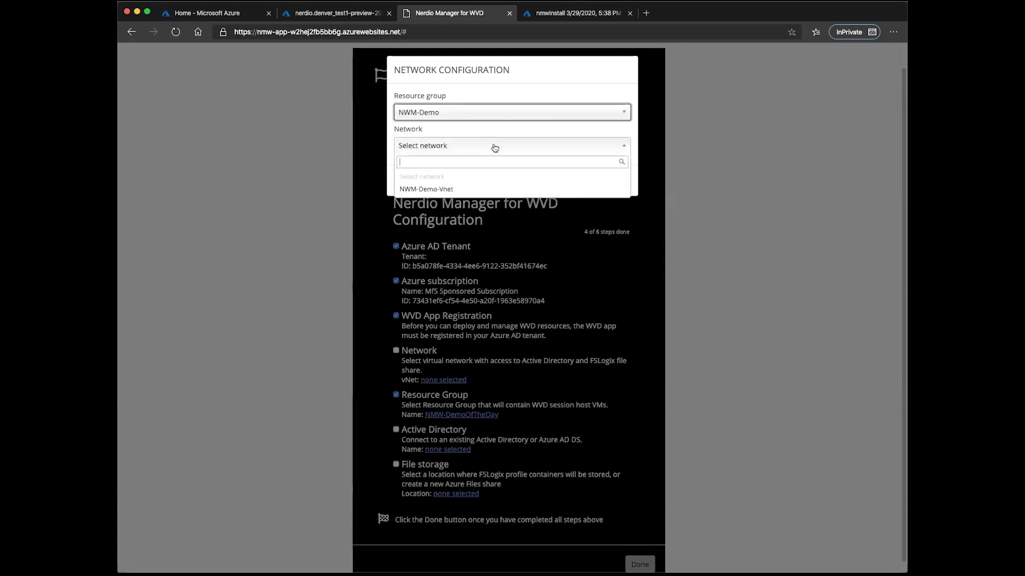
left_click(459, 190)
left_click(457, 179)
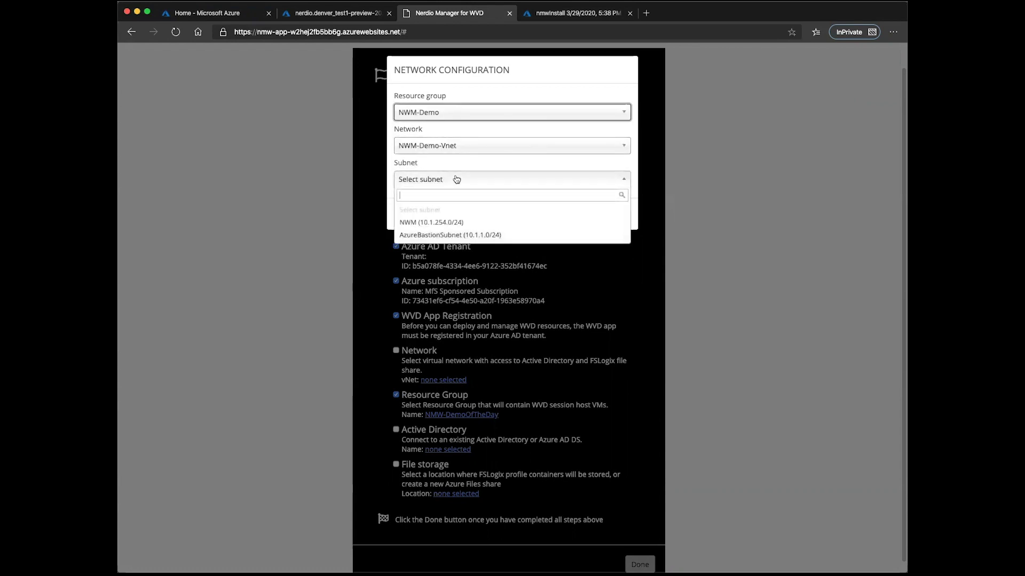
left_click(454, 222)
left_click(619, 215)
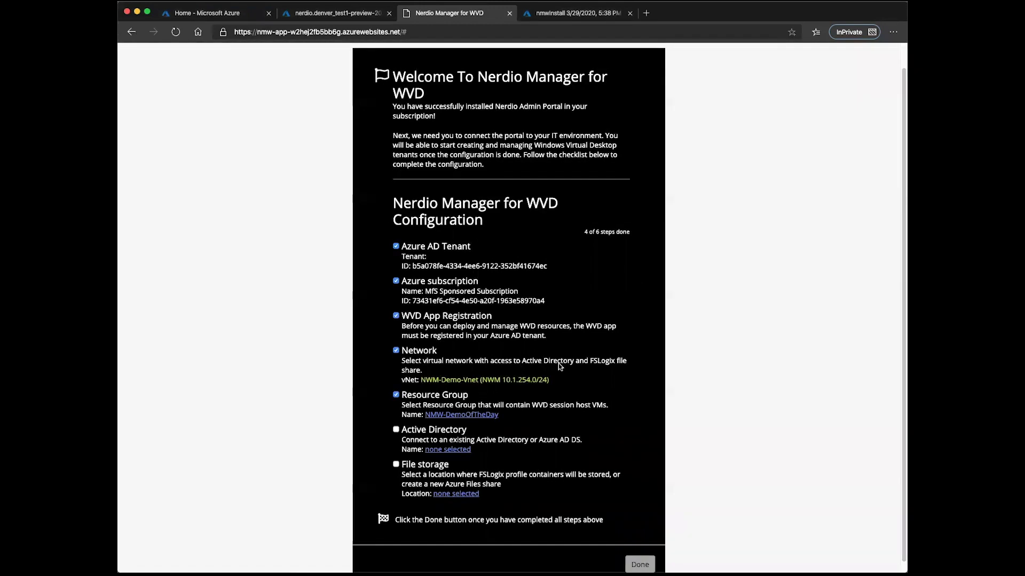
scroll(476, 353, "down", 1)
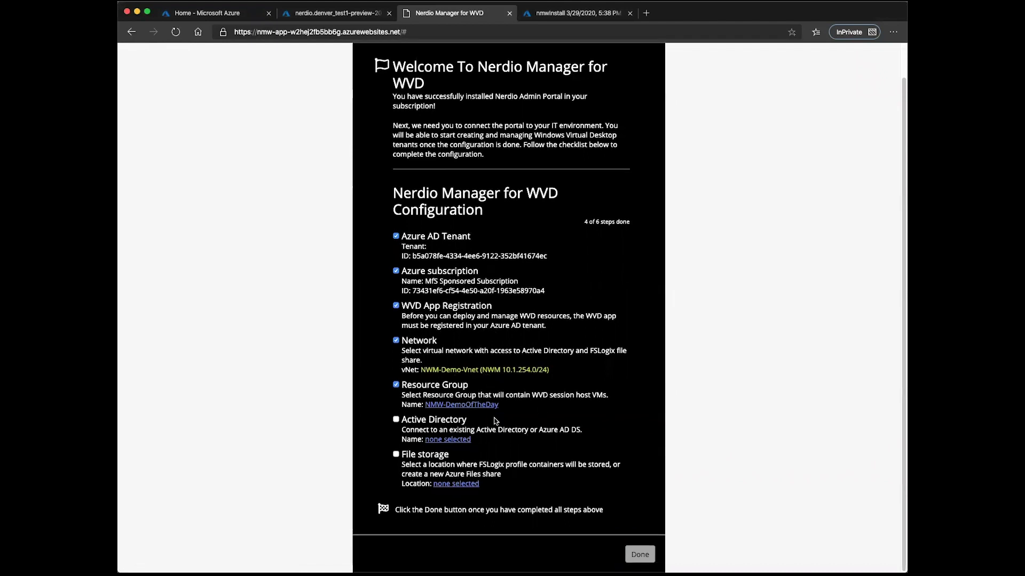
Configure Active Directory with domain nerdio.int and domain-join admin credentials.
left_click(438, 405)
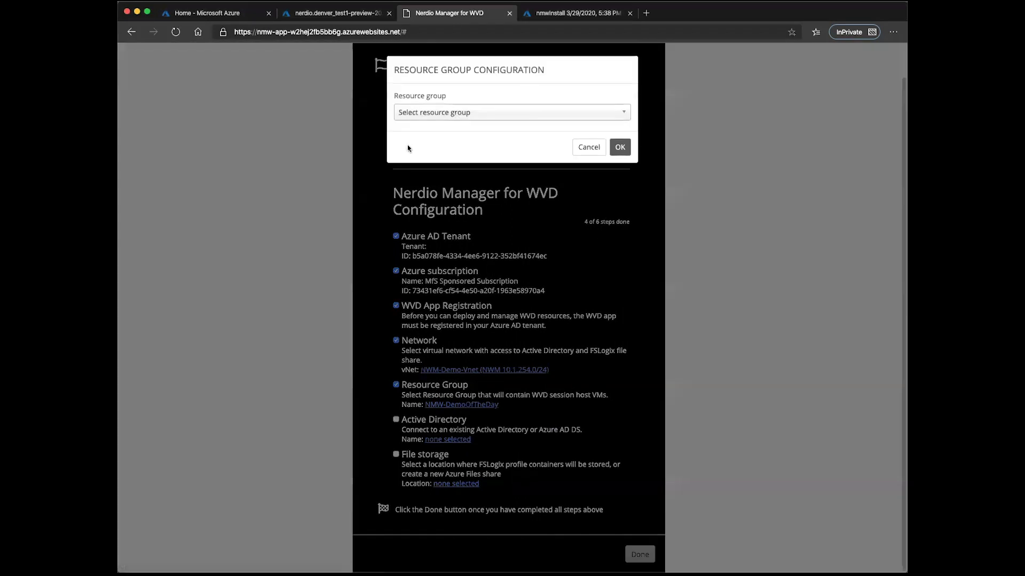
left_click(591, 149)
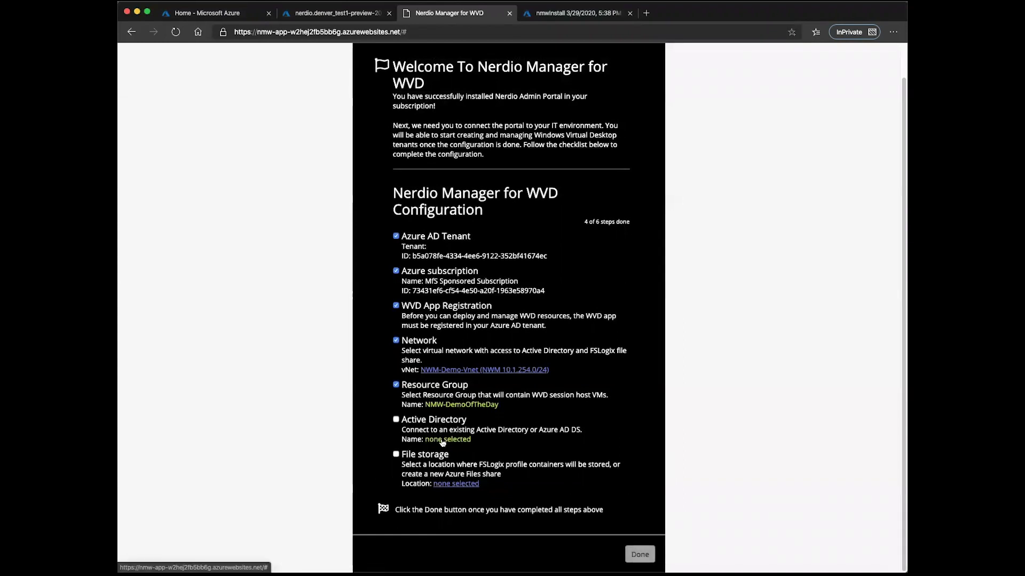
left_click(441, 439)
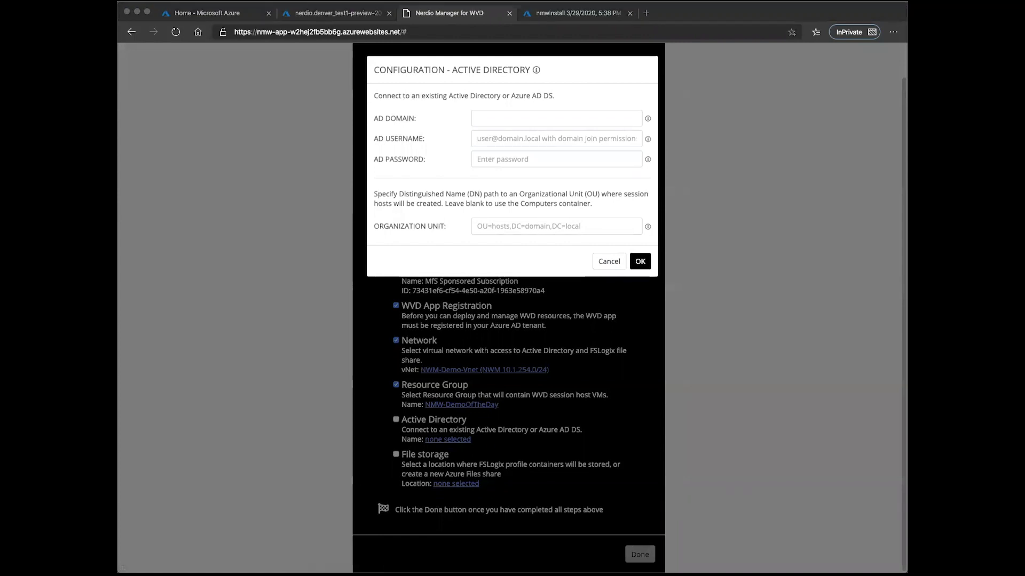
left_click(584, 120)
type("nerdio.int")
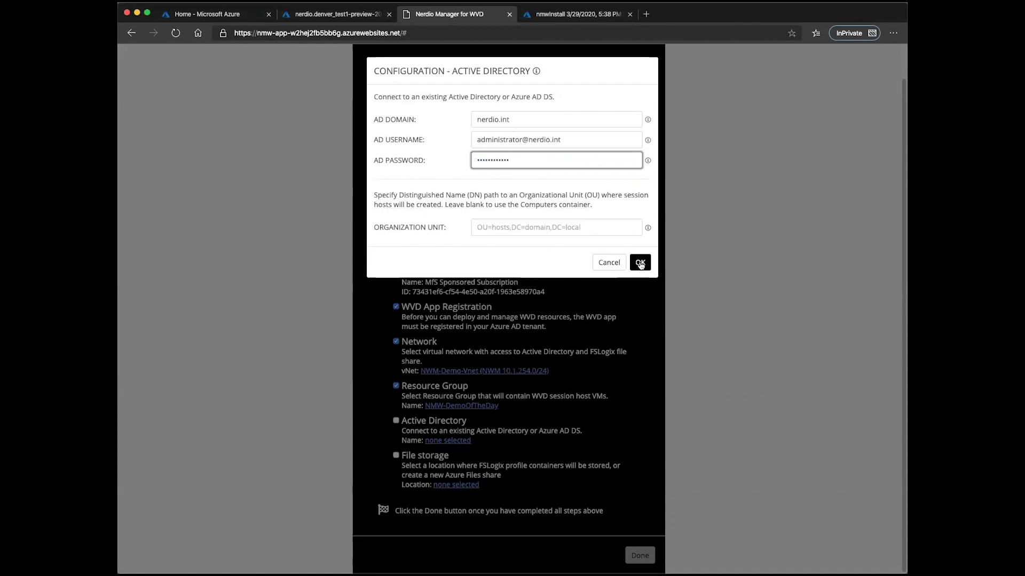
left_click(640, 263)
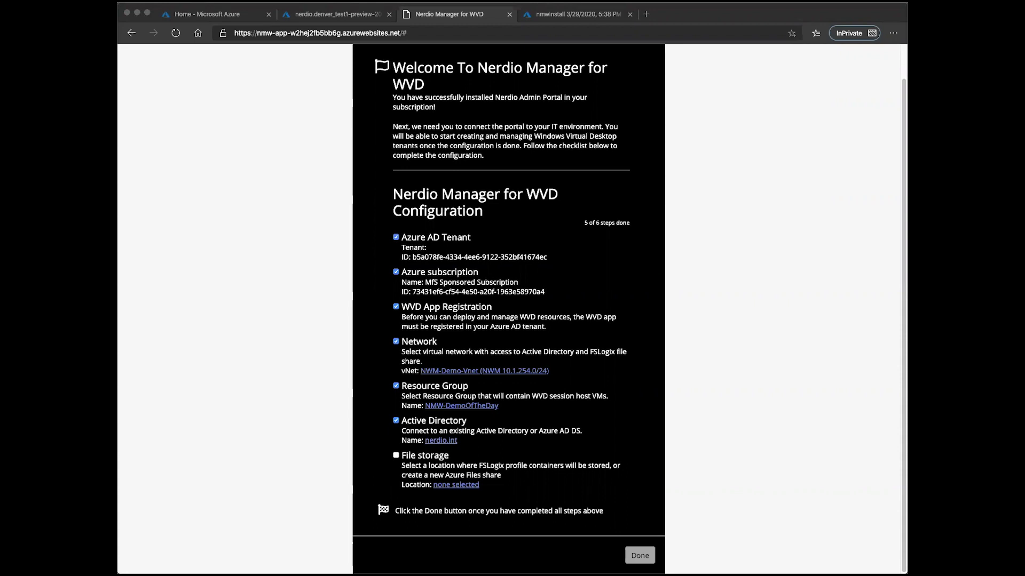
Set FSLogix file storage to \\FS01.nerdio.int\PROFILES-DEMO\%Username% and finish the checklist.
left_click(455, 484)
type("\\\\FS01.nerdio.int\\PROFILES-DEMO\\%Username%")
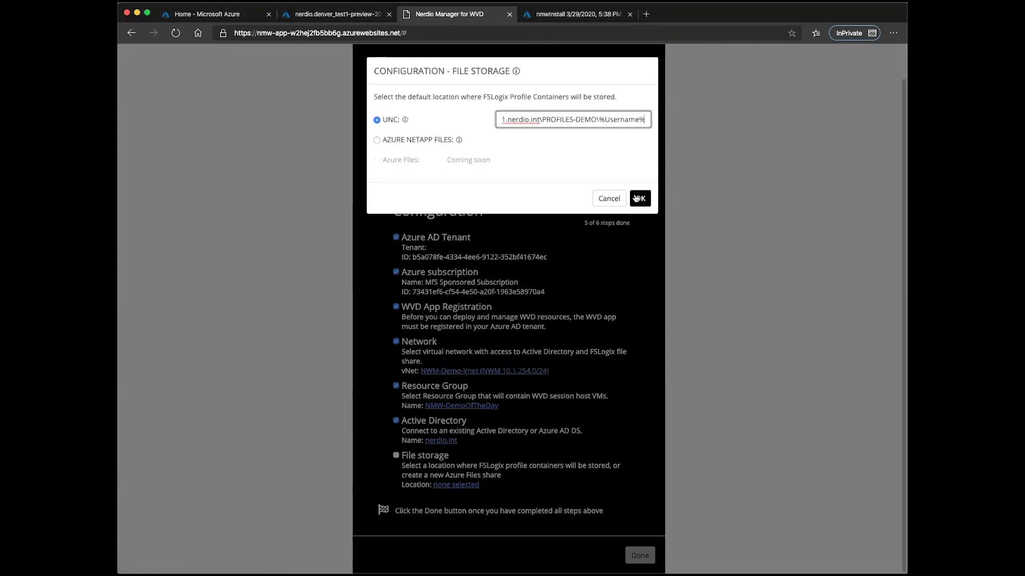
left_click(640, 199)
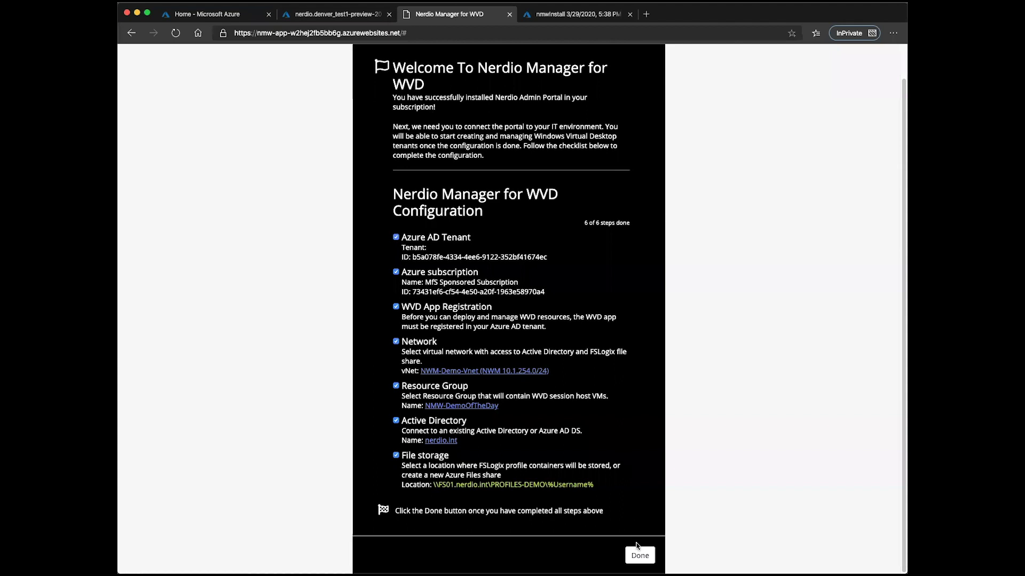
left_click(640, 555)
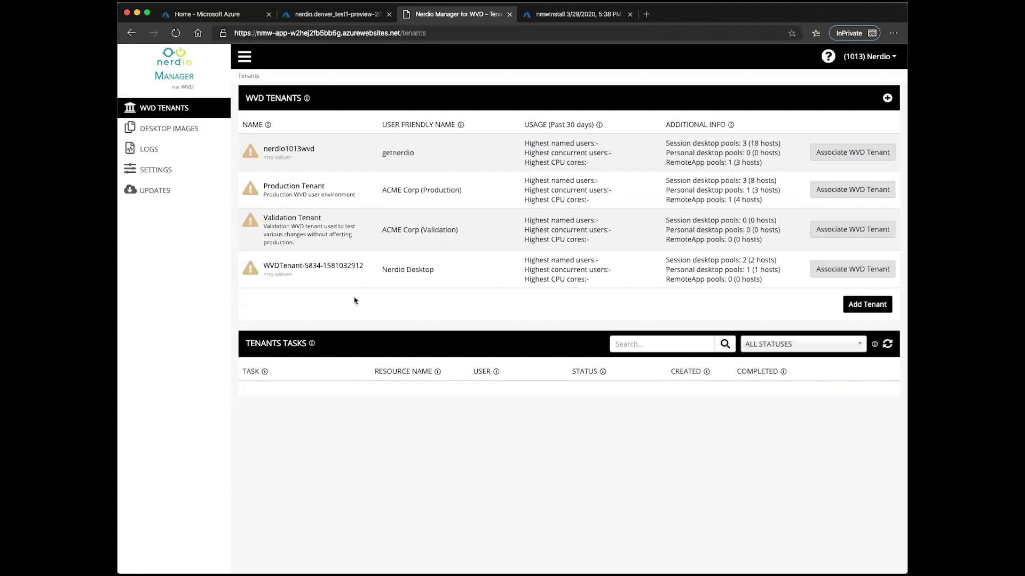
Associate Production Tenant and view its five static host pools.
left_click(844, 191)
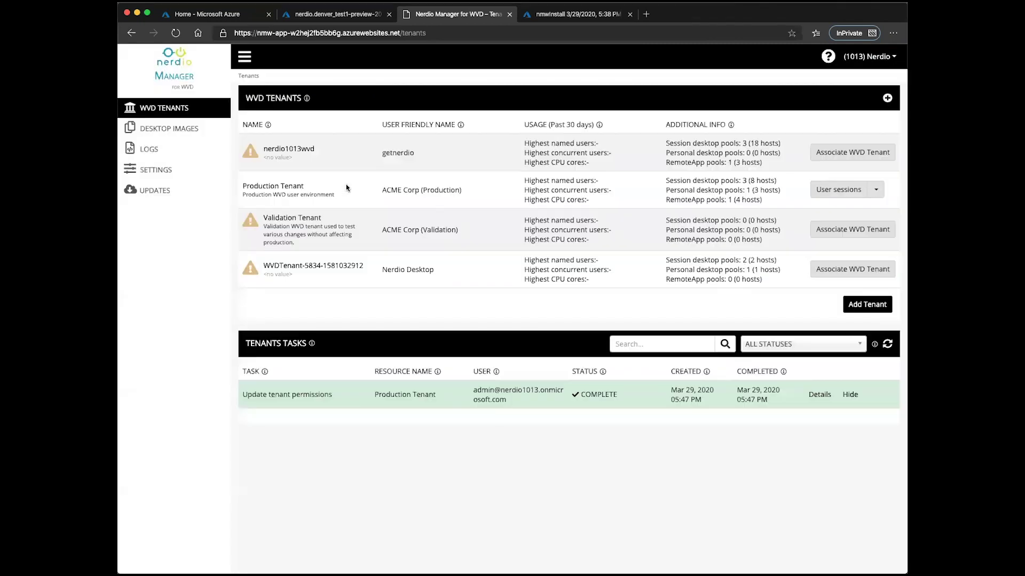
left_click(280, 186)
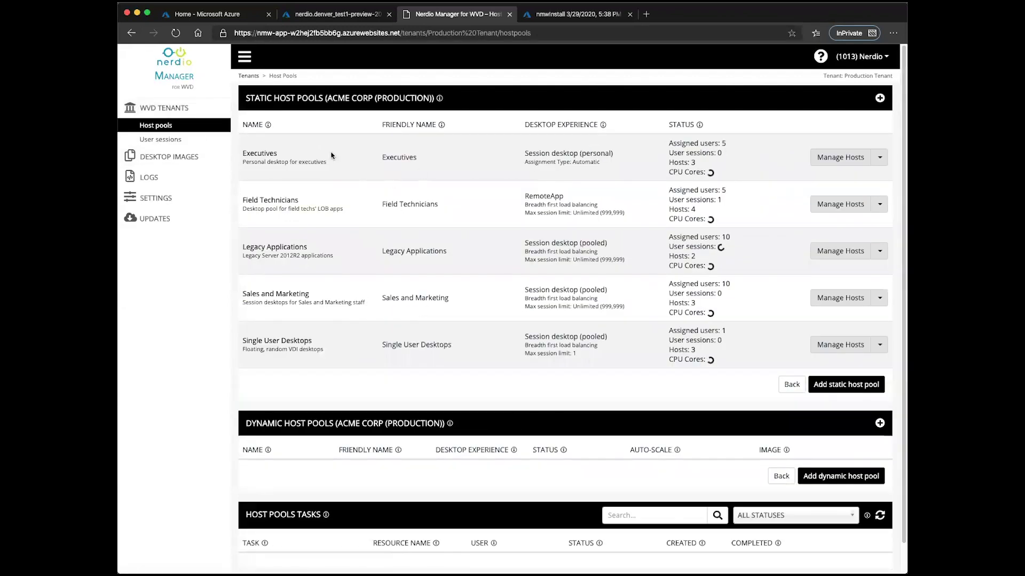